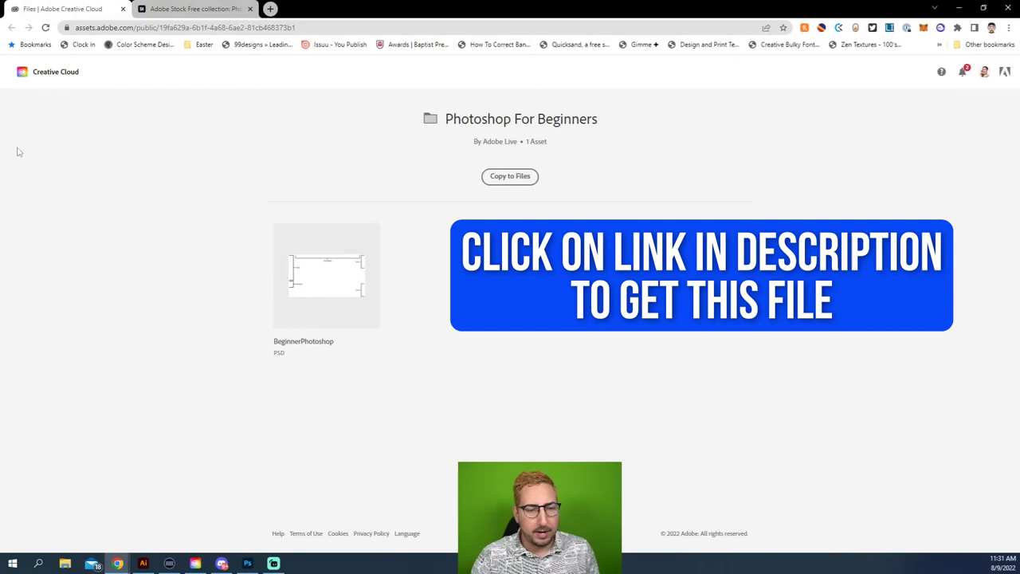
Step: Download BeginnerPhotoshop.psd from the Photoshop For Beginners folder and open it in Photoshop
{"action": "left_click", "coordinate": [370, 343]}
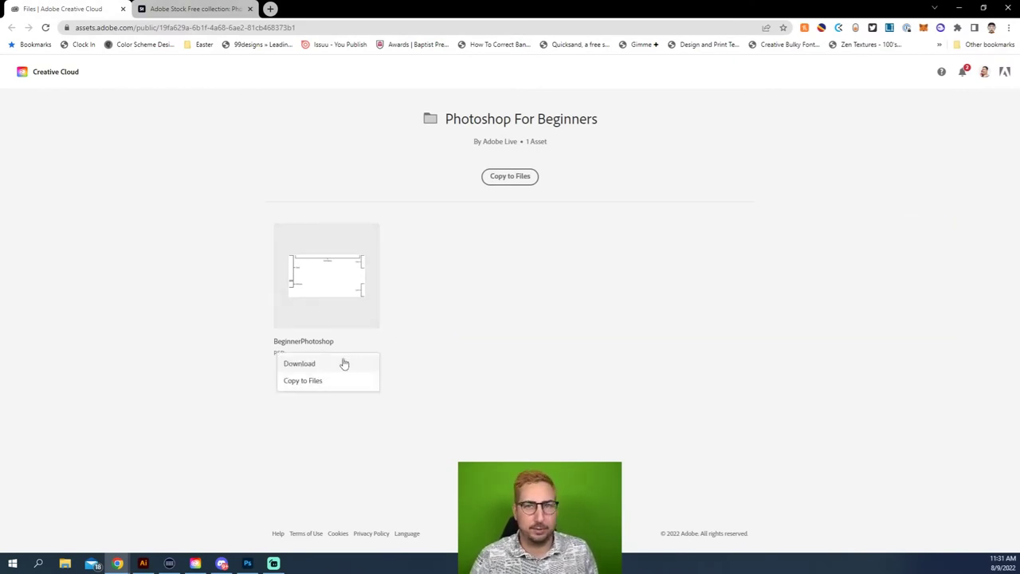
{"action": "left_click", "coordinate": [344, 364]}
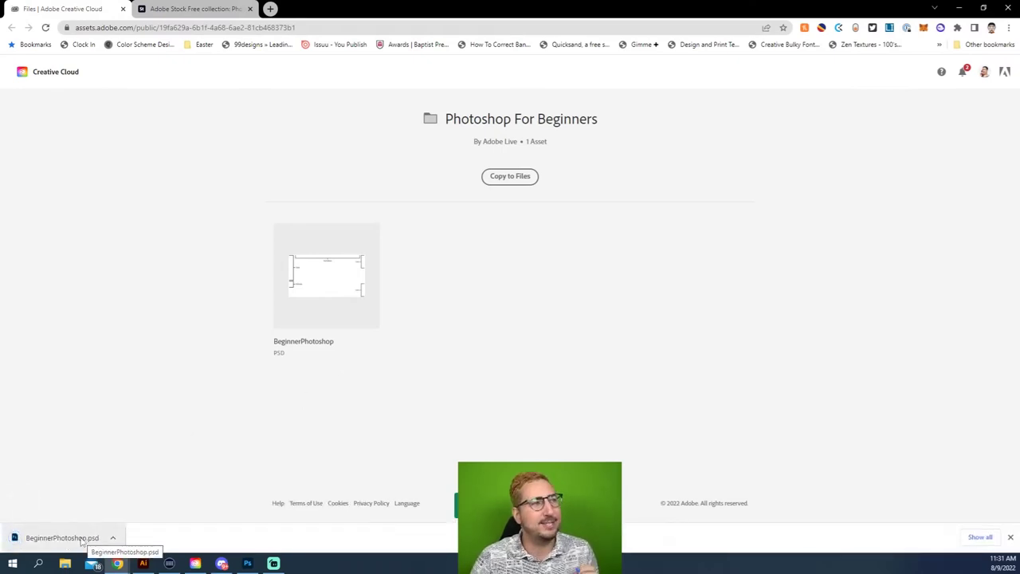
{"action": "left_click", "coordinate": [79, 539]}
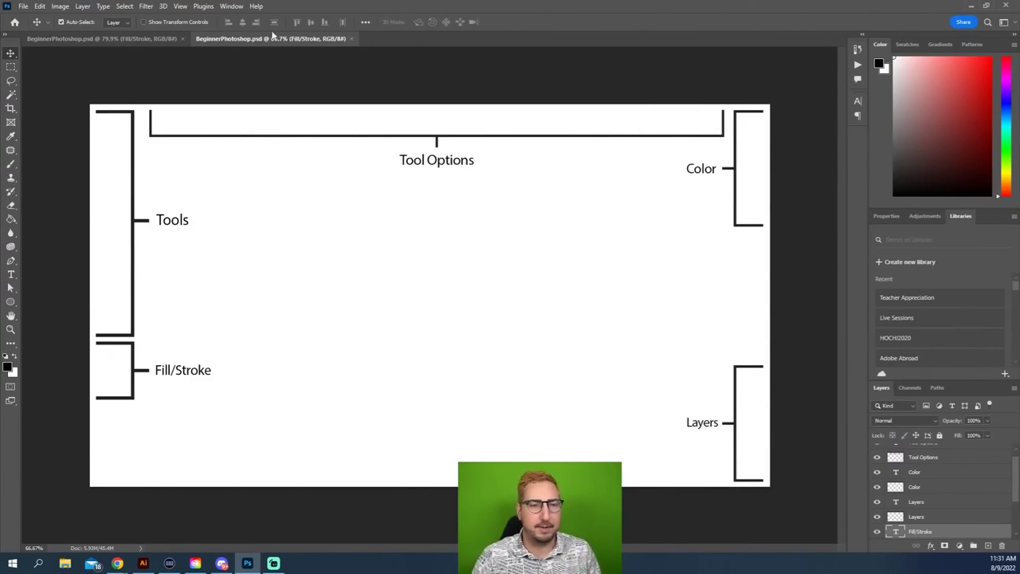
Step: Switch Photoshop to the Essentials (Default) workspace via Window > Workspace
{"action": "left_click", "coordinate": [231, 6]}
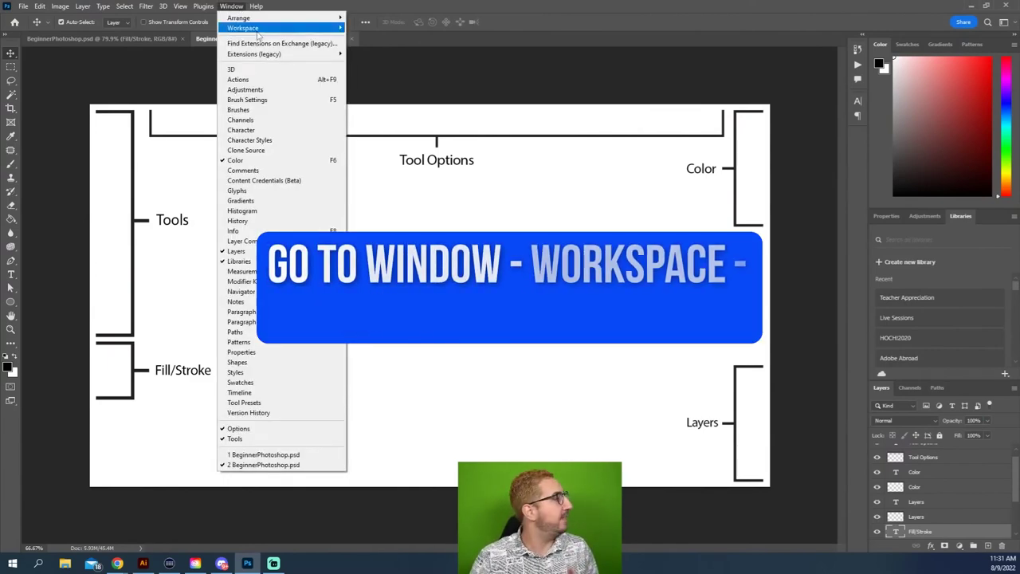
{"action": "mouse_move", "coordinate": [263, 27]}
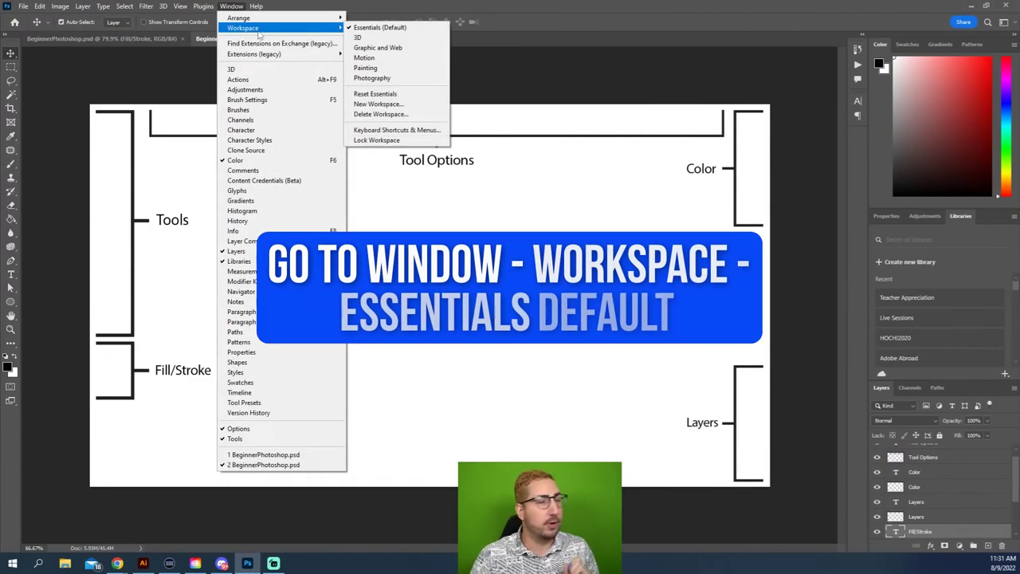
{"action": "left_click", "coordinate": [390, 29]}
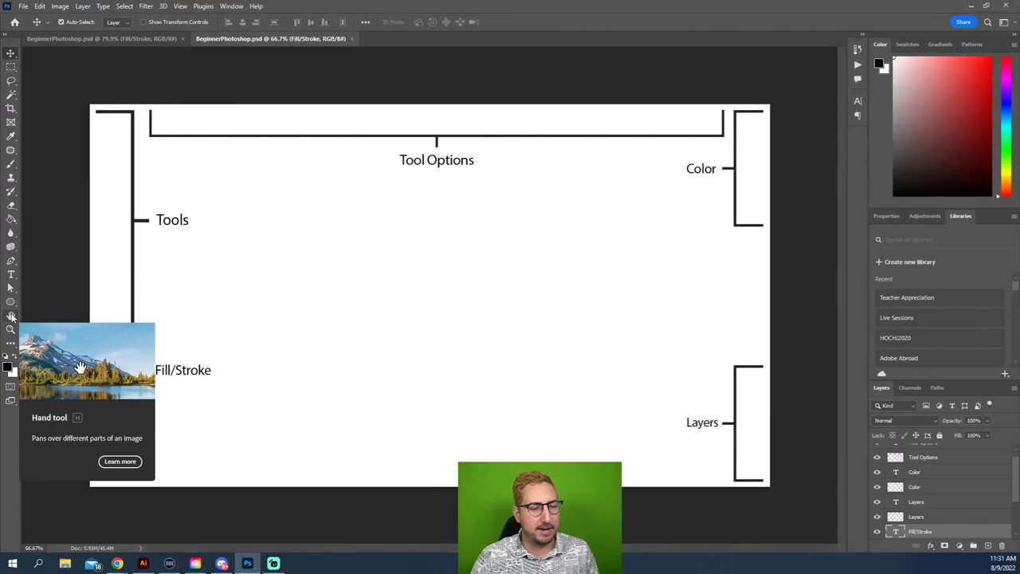
Step: Activate the Hand Tool and fit the whole interface diagram to the window
{"action": "left_click", "coordinate": [11, 317]}
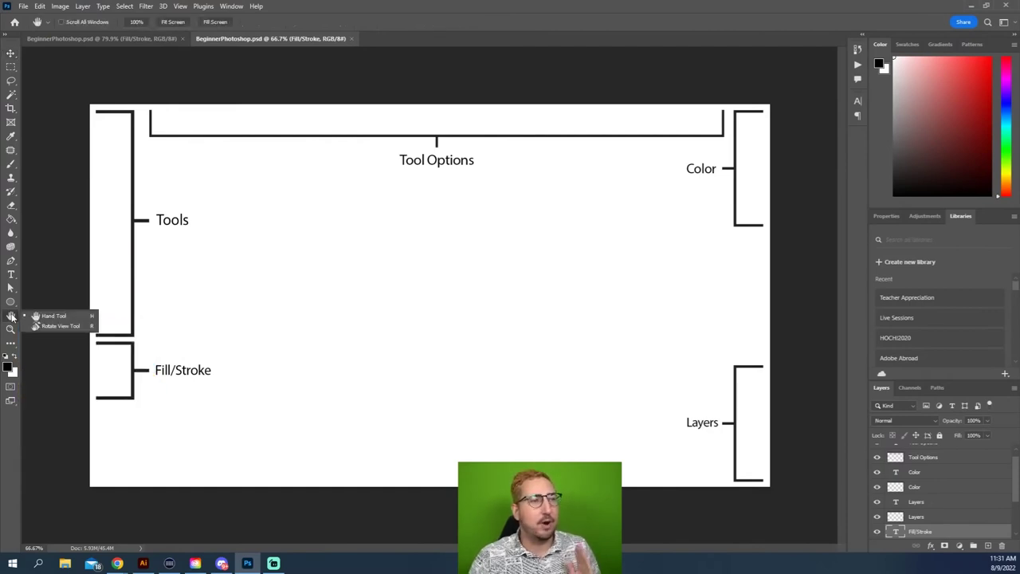
{"action": "left_click", "coordinate": [57, 316]}
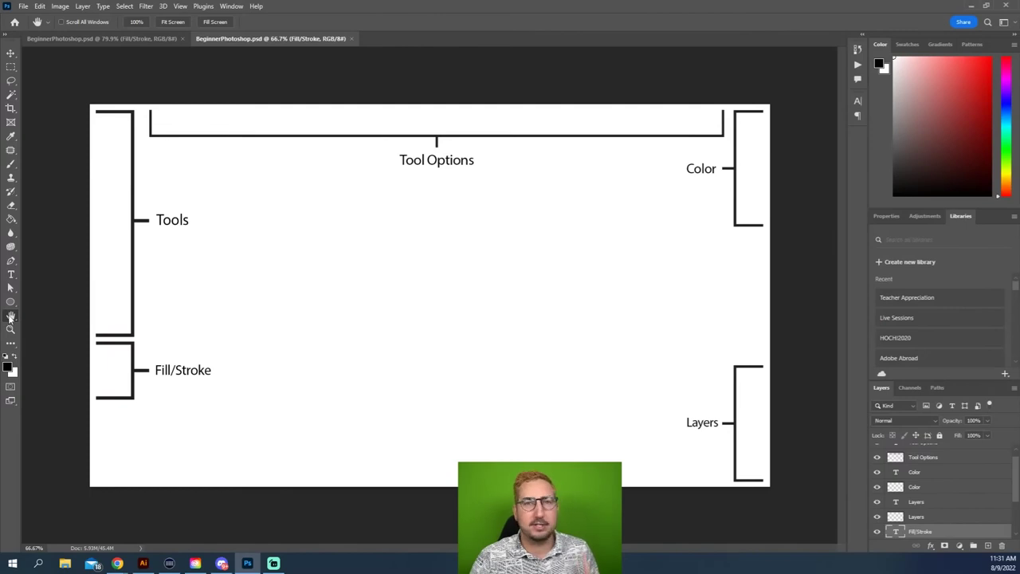
{"action": "double_click", "coordinate": [11, 317]}
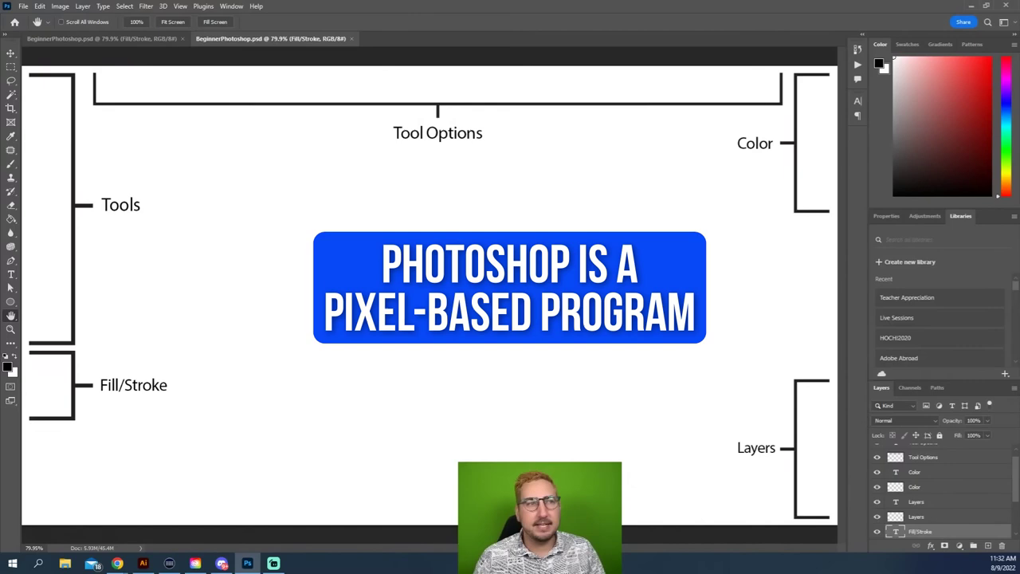
Step: Zoom far into the Tool Options label with scrubby zoom, then back out toward the diagram
{"action": "key", "text": "z"}
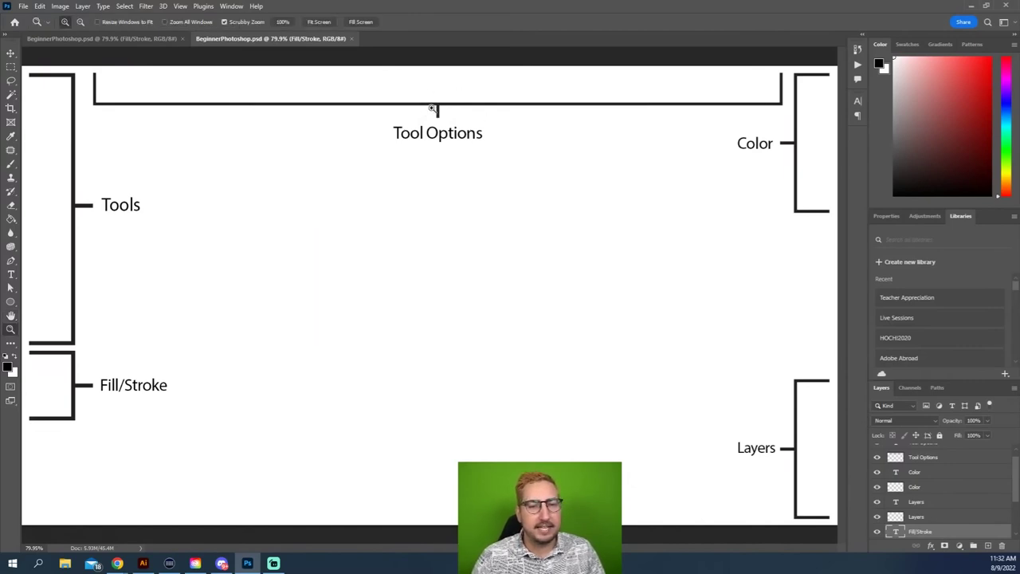
{"action": "left_click_drag", "start_coordinate": [429, 107], "coordinate": [656, 119]}
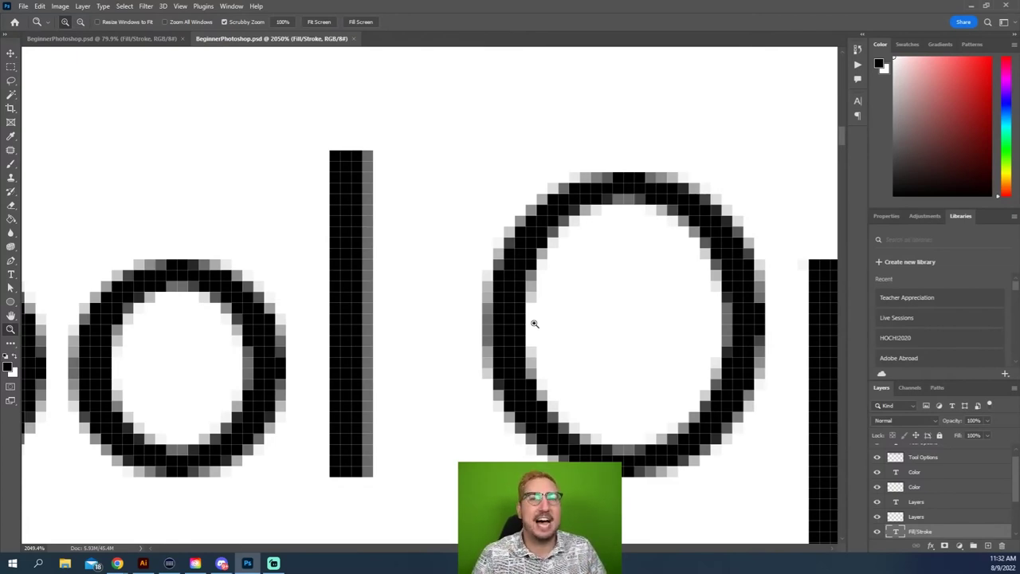
{"action": "key", "text": "ctrl+0"}
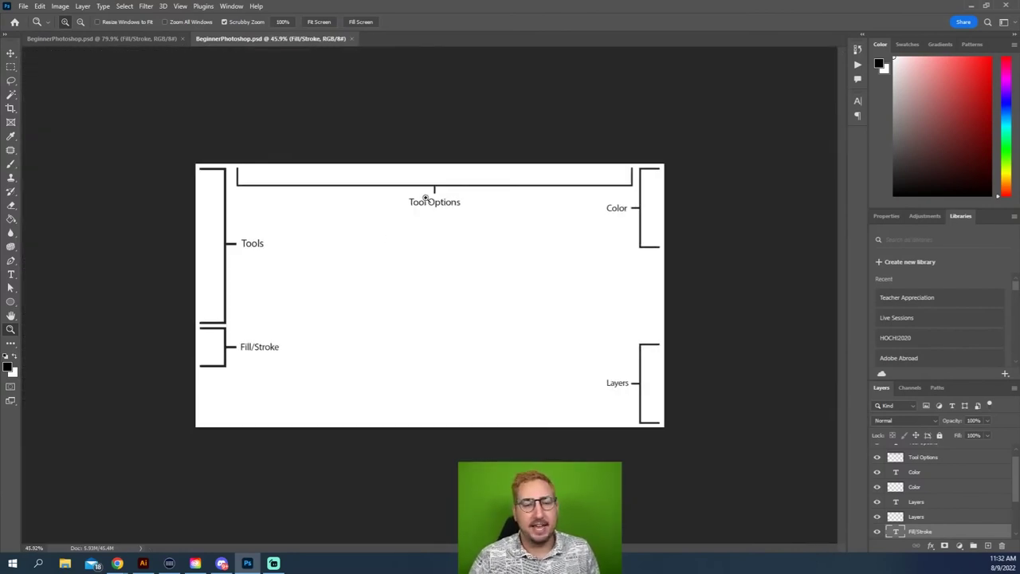
{"action": "left_click_drag", "start_coordinate": [429, 203], "coordinate": [583, 228]}
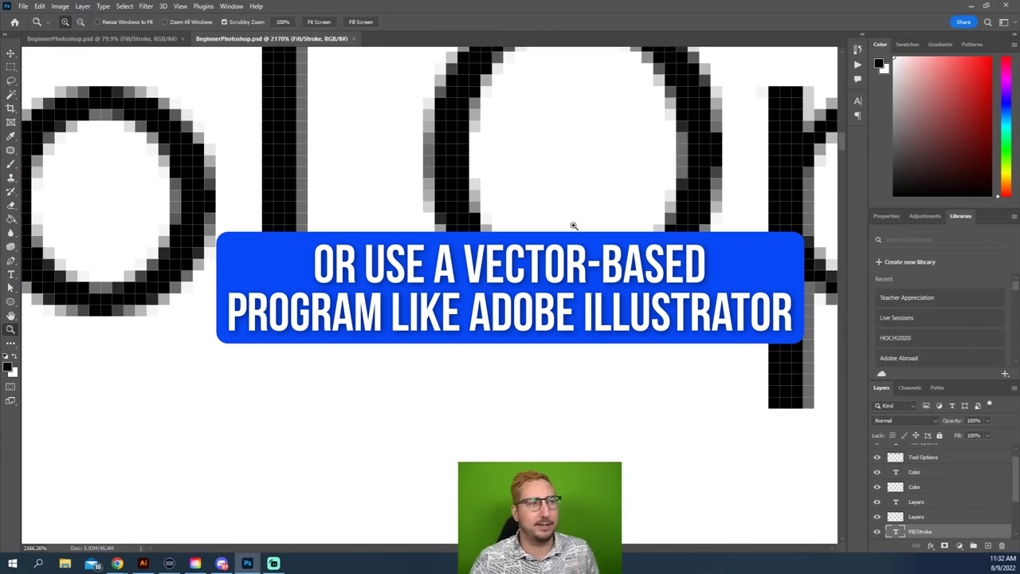
{"action": "left_click_drag", "start_coordinate": [589, 291], "coordinate": [19, 320]}
Step: Double-click the Hand Tool to fit the full diagram in the window
{"action": "double_click", "coordinate": [12, 316]}
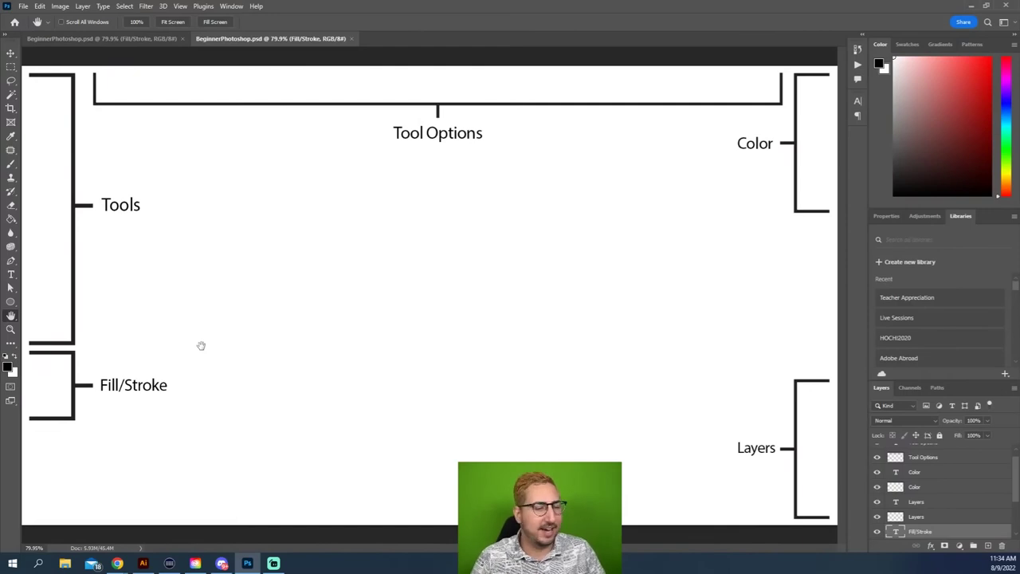
{"action": "key", "text": "x"}
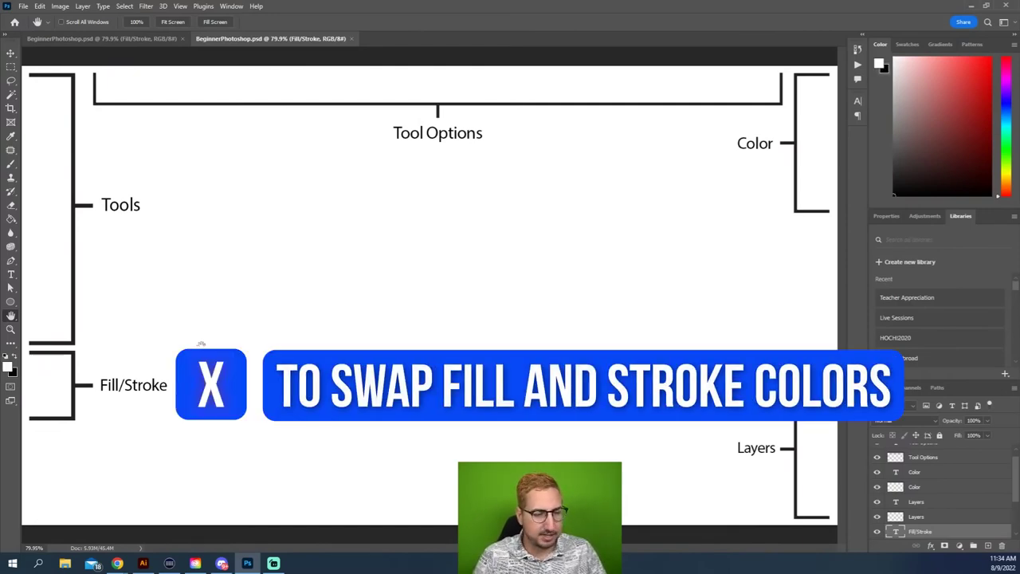
{"action": "key", "text": "x"}
{"action": "key", "text": "x"}
{"action": "key", "text": "x"}
{"action": "key", "text": "x"}
{"action": "key", "text": "x"}
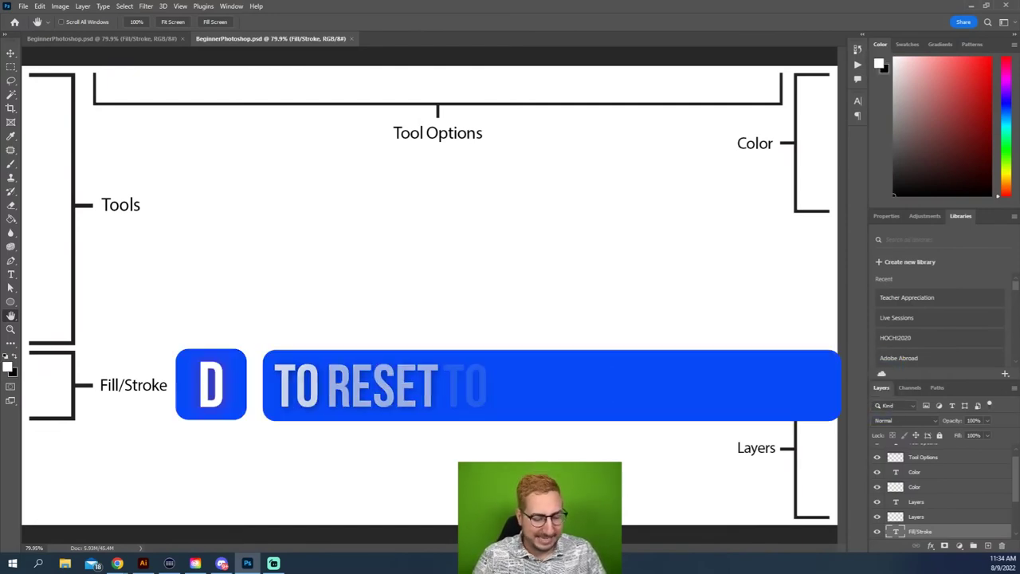
{"action": "key", "text": "d"}
{"action": "key", "text": "x"}
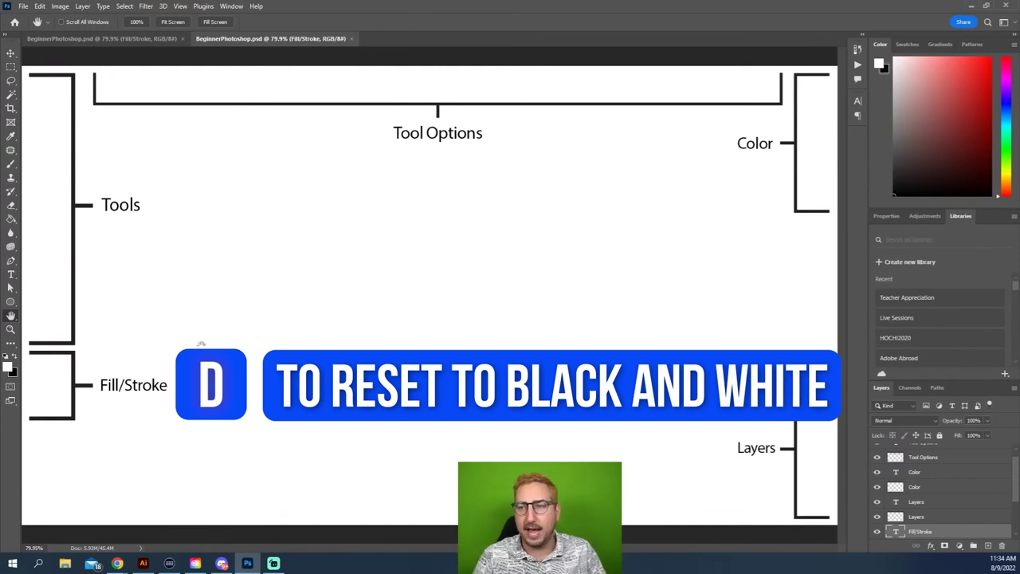
{"action": "key", "text": "d"}
{"action": "key", "text": "x"}
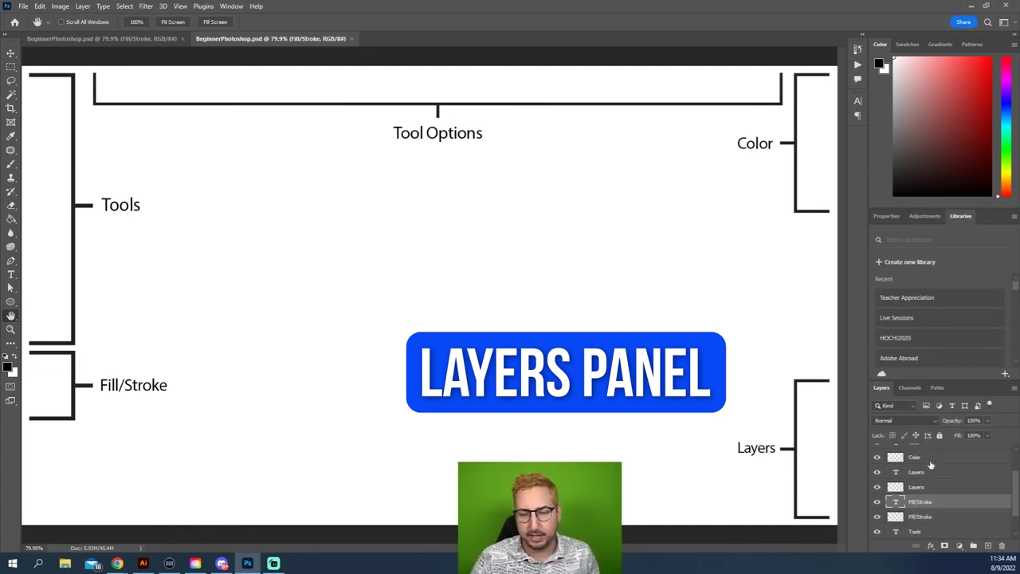
Step: Enlarge the layer list, hide the Layers label and bracket layers, then select Tool Options
{"action": "left_click_drag", "start_coordinate": [929, 381], "coordinate": [926, 224]}
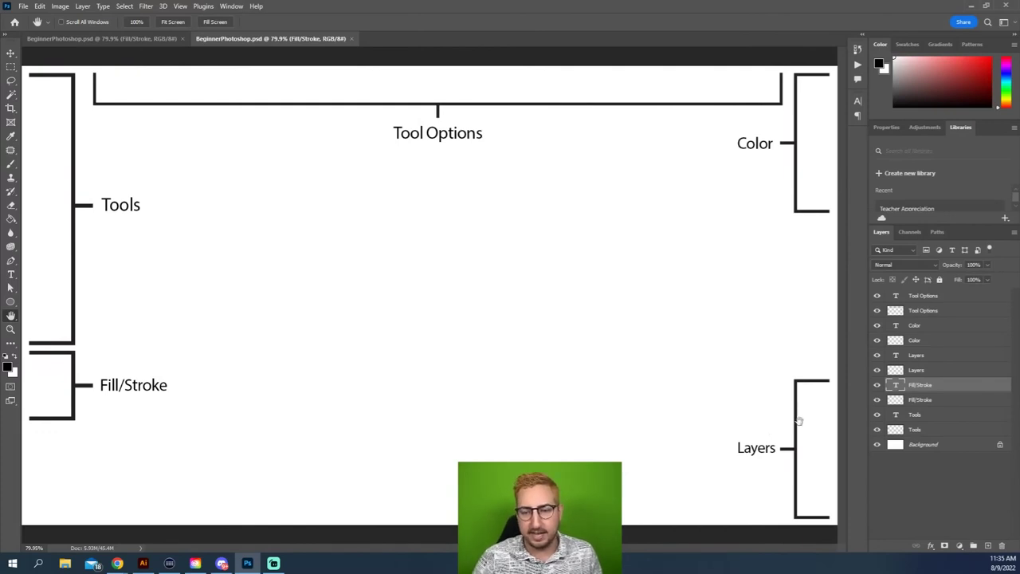
{"action": "left_click", "coordinate": [877, 355]}
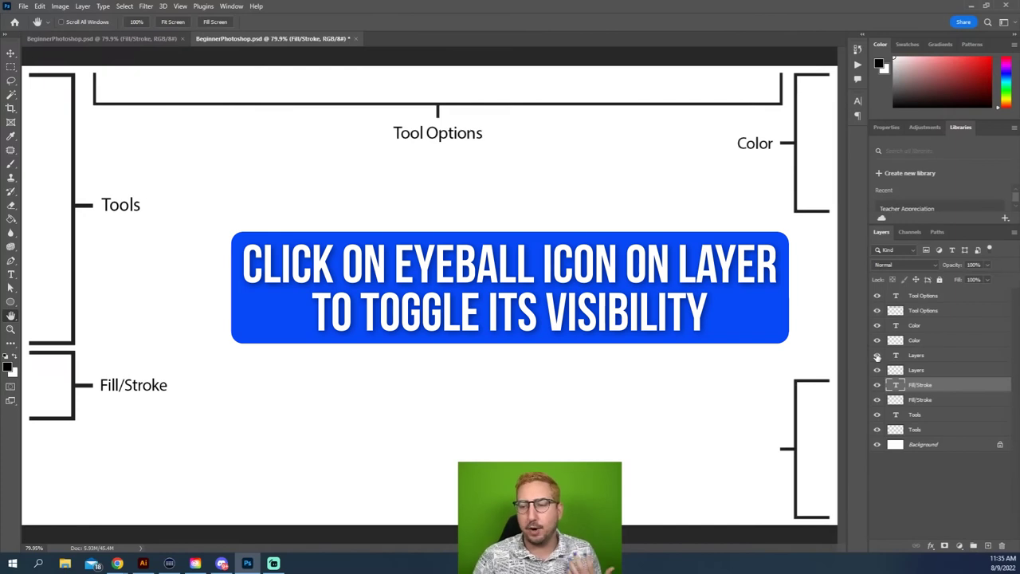
{"action": "left_click", "coordinate": [877, 355]}
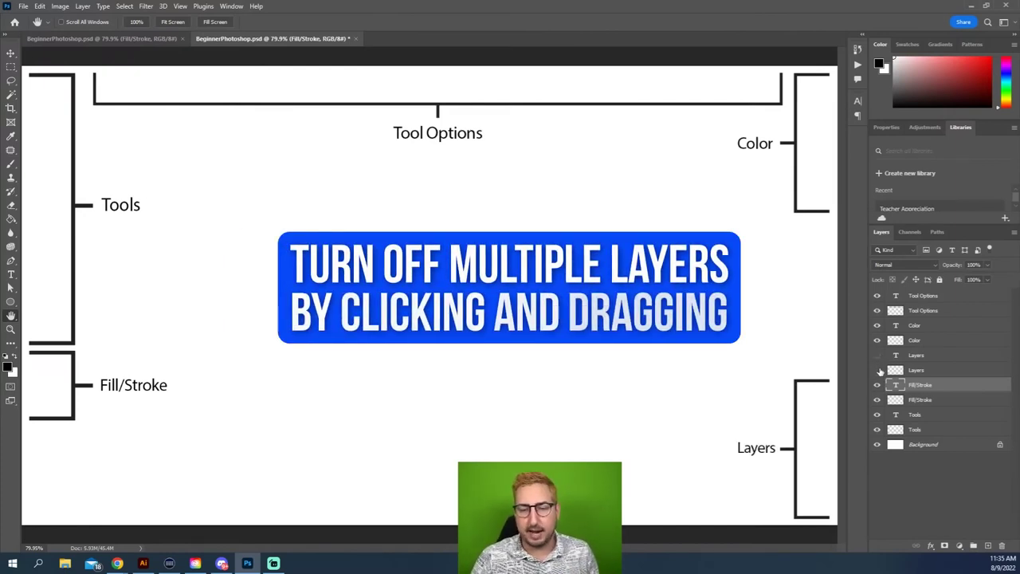
{"action": "left_click_drag", "start_coordinate": [878, 360], "coordinate": [881, 373]}
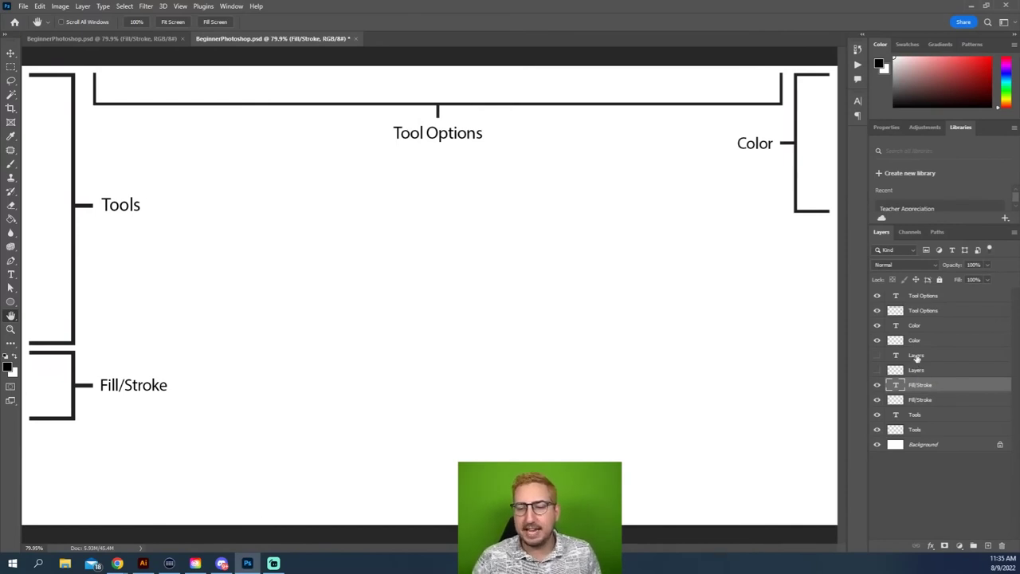
{"action": "left_click", "coordinate": [945, 297]}
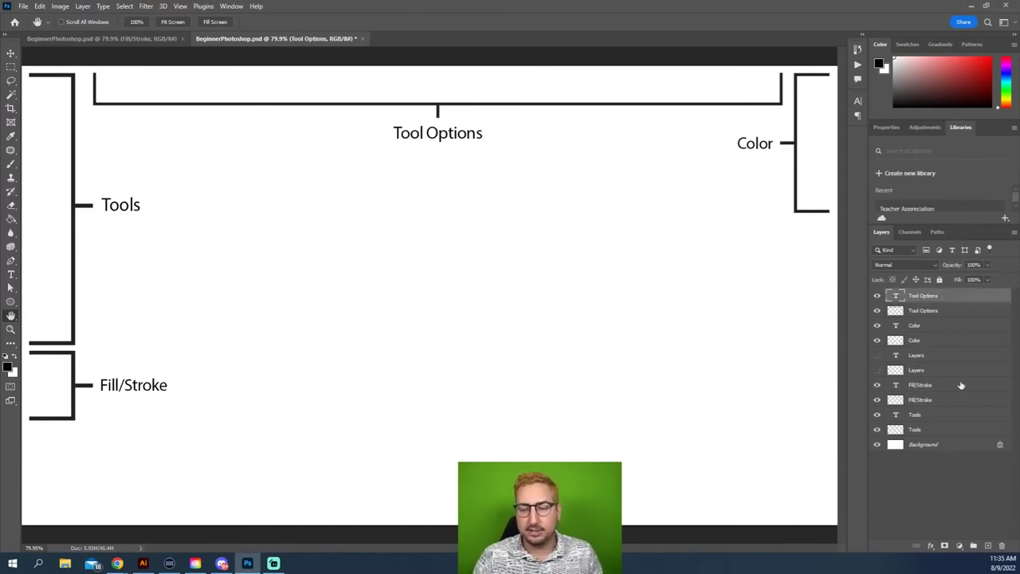
Step: Add a new Layer 1 and try a black brush stroke, then undo it
{"action": "left_click", "coordinate": [989, 546]}
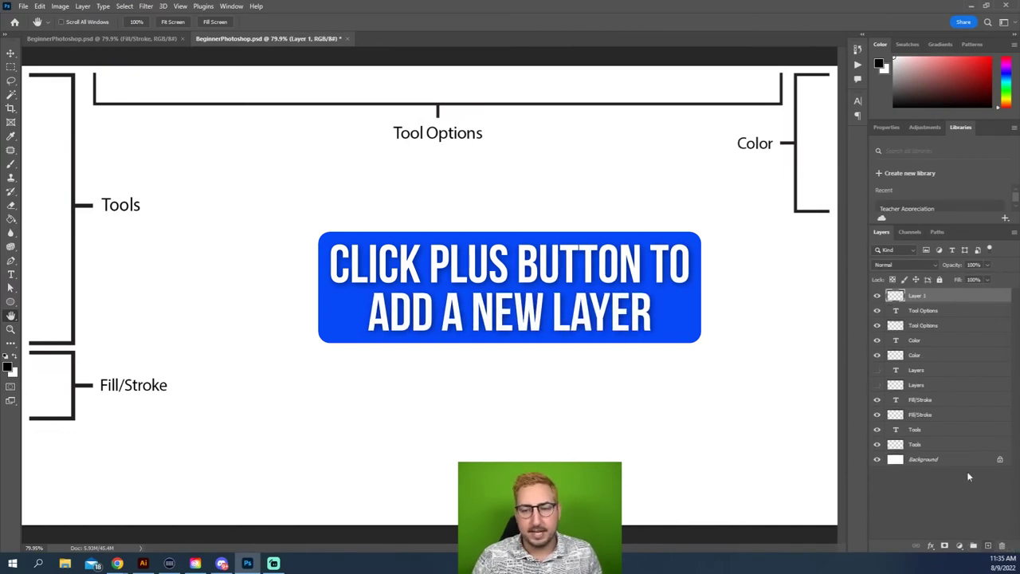
{"action": "left_click", "coordinate": [12, 166]}
{"action": "left_click", "coordinate": [259, 199]}
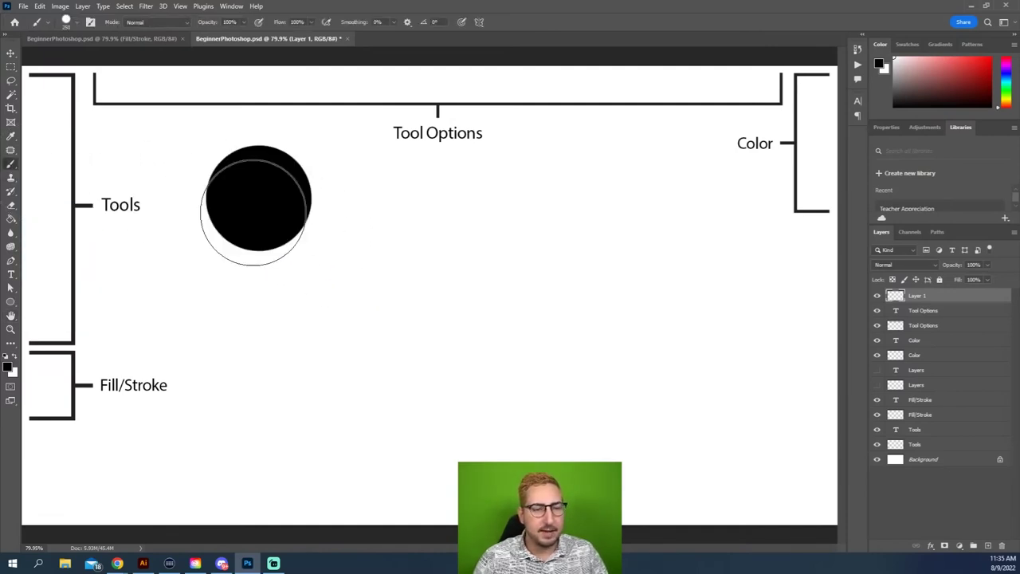
{"action": "mouse_move", "coordinate": [252, 212]}
{"action": "left_mouse_down"}
{"action": "mouse_move", "coordinate": [405, 286]}
{"action": "mouse_move", "coordinate": [502, 408]}
{"action": "left_mouse_up"}
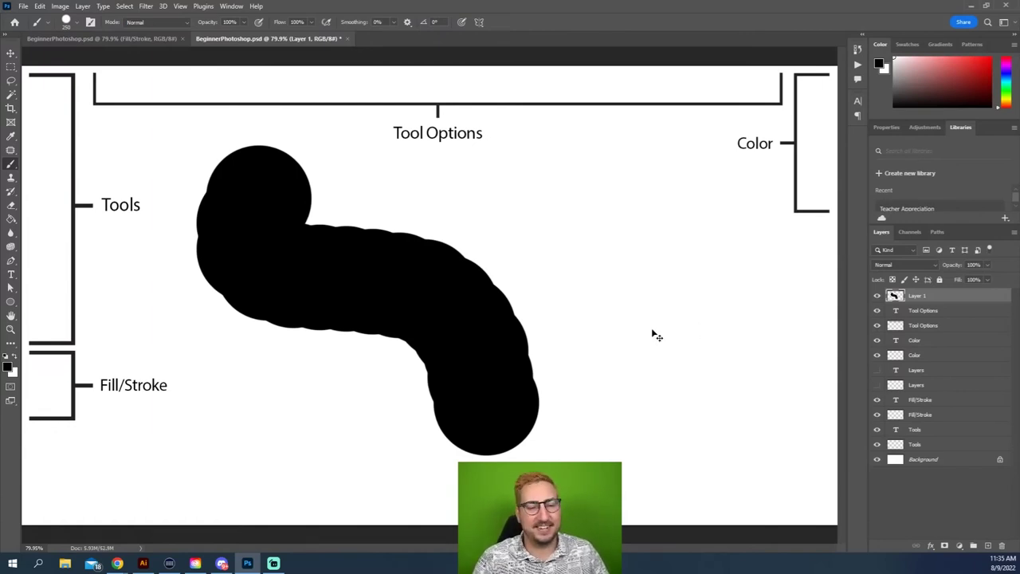
{"action": "key", "text": "ctrl+z"}
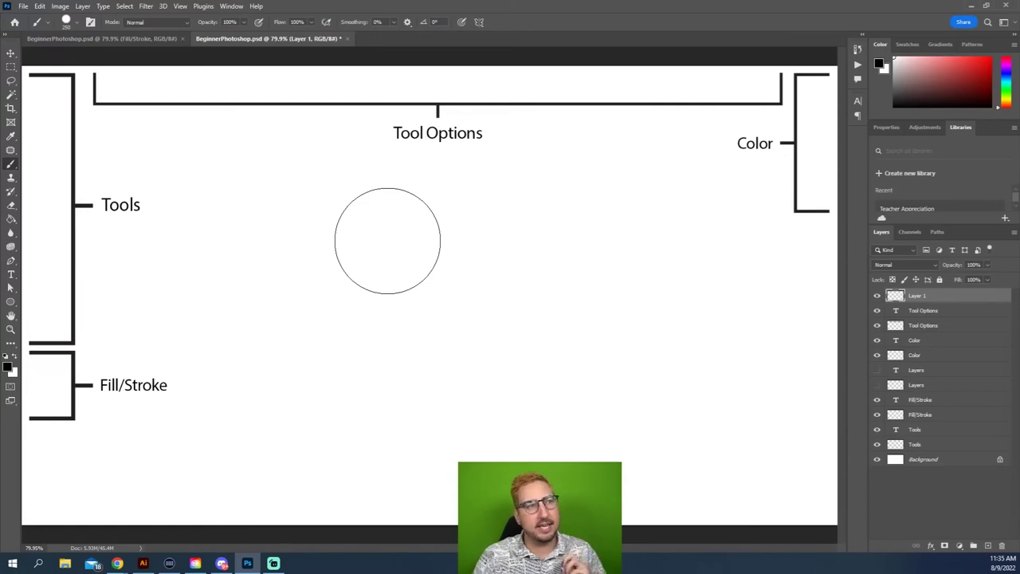
Step: Paint a black S-curve with a 37% hardness brush, then hide Layer 1
{"action": "right_click", "coordinate": [388, 241]}
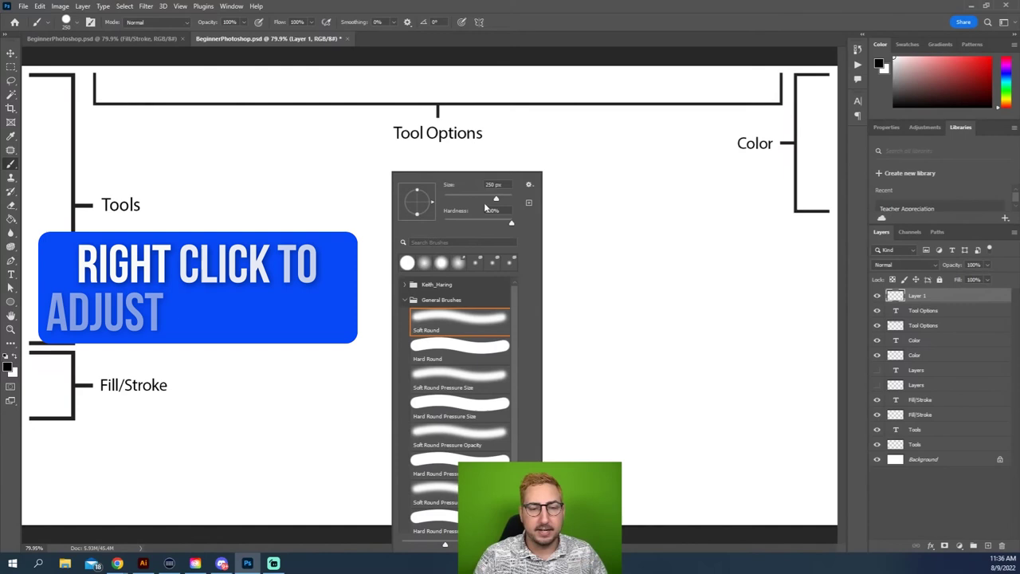
{"action": "left_click_drag", "start_coordinate": [512, 224], "coordinate": [469, 225]}
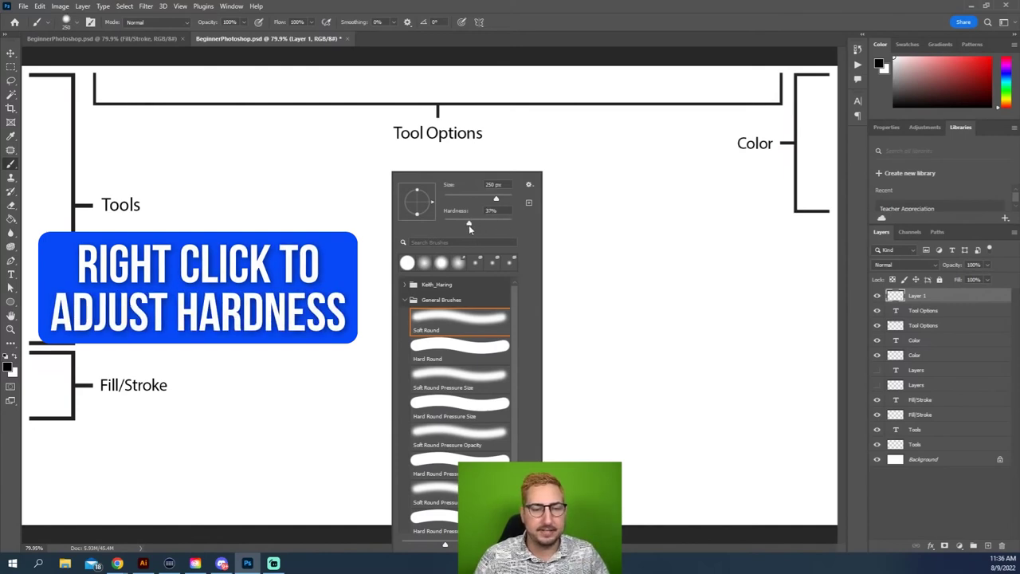
{"action": "mouse_move", "coordinate": [273, 178]}
{"action": "left_mouse_down"}
{"action": "mouse_move", "coordinate": [279, 204]}
{"action": "mouse_move", "coordinate": [472, 244]}
{"action": "mouse_move", "coordinate": [477, 323]}
{"action": "mouse_move", "coordinate": [538, 368]}
{"action": "mouse_move", "coordinate": [674, 353]}
{"action": "left_mouse_up"}
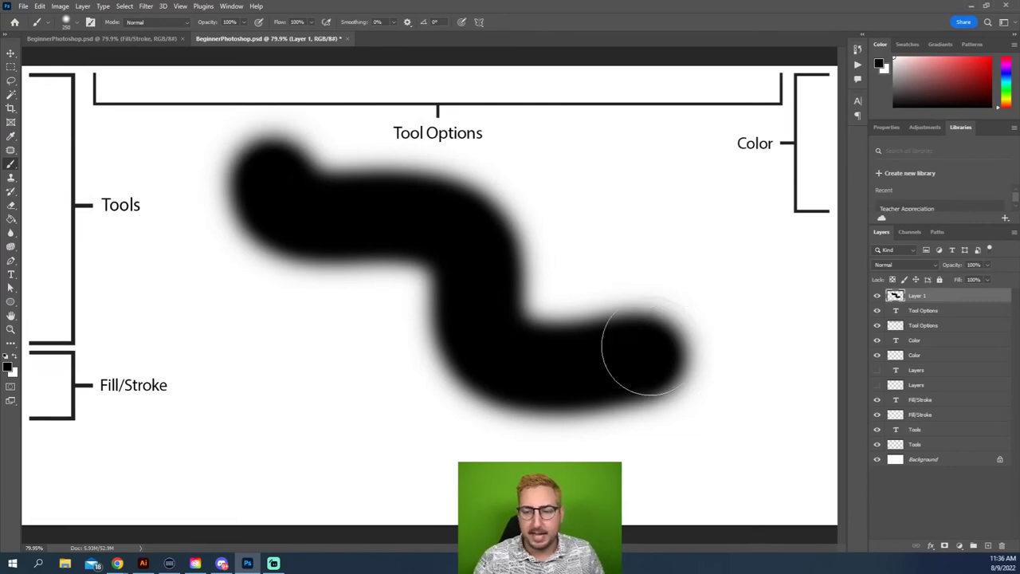
{"action": "left_click", "coordinate": [878, 296]}
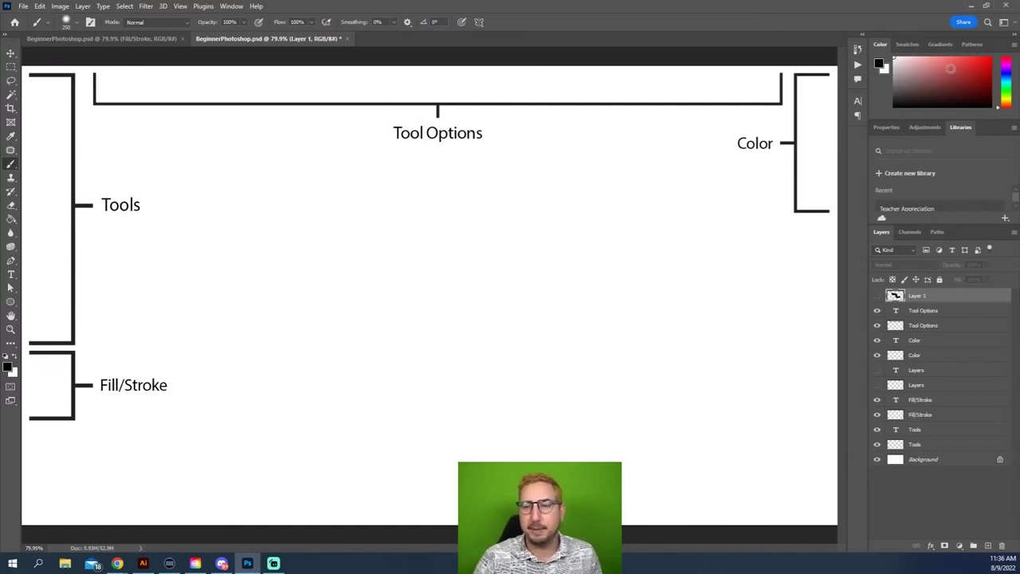
Step: Pick red from the Swatches panel after browsing the gradient and pattern presets
{"action": "left_click", "coordinate": [908, 48]}
{"action": "left_click", "coordinate": [940, 45]}
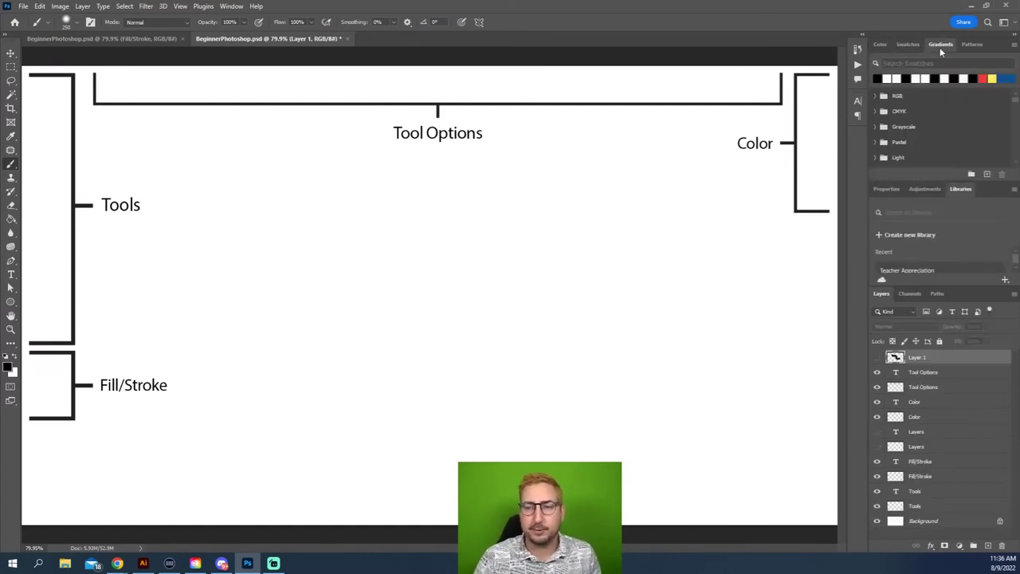
{"action": "left_click", "coordinate": [962, 46]}
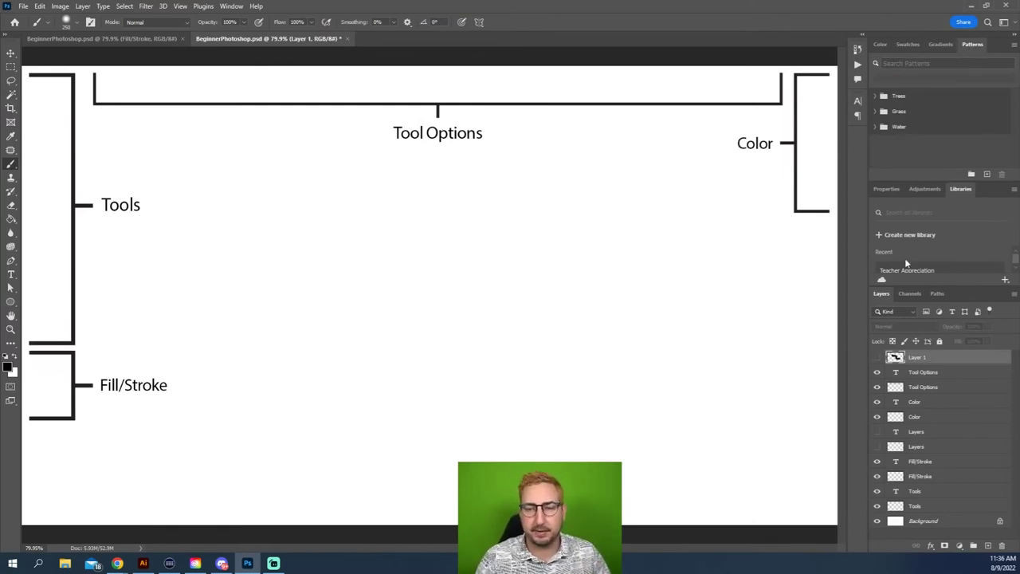
{"action": "left_click", "coordinate": [906, 46]}
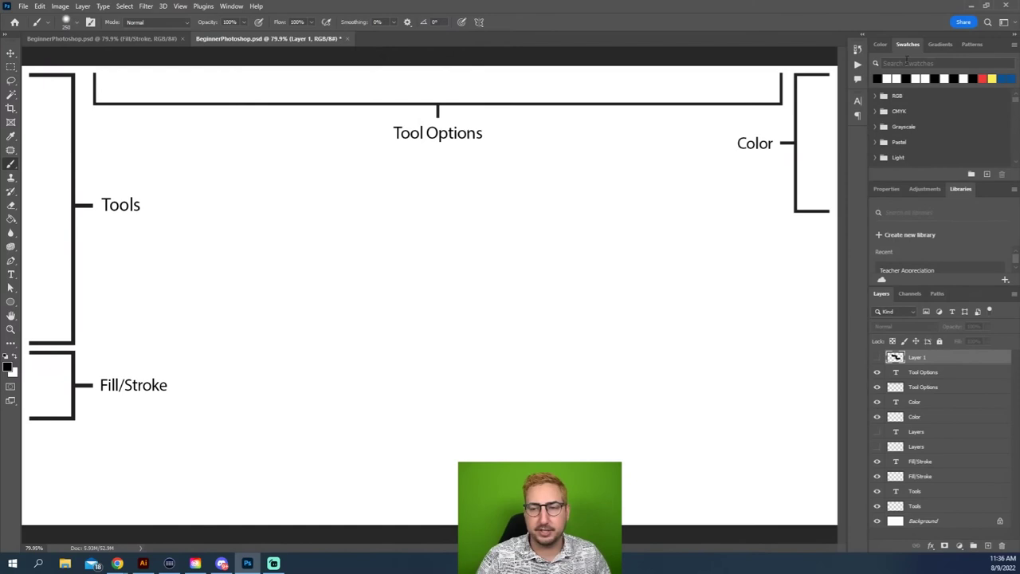
{"action": "left_click", "coordinate": [985, 77]}
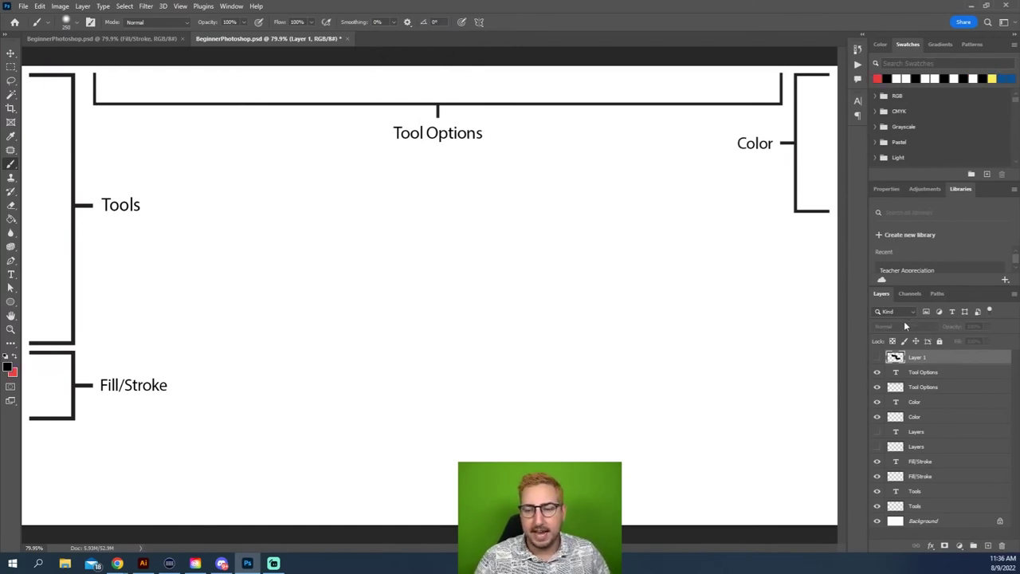
Step: Add a new layer above Layer 1 and name it Draw
{"action": "left_click", "coordinate": [988, 547]}
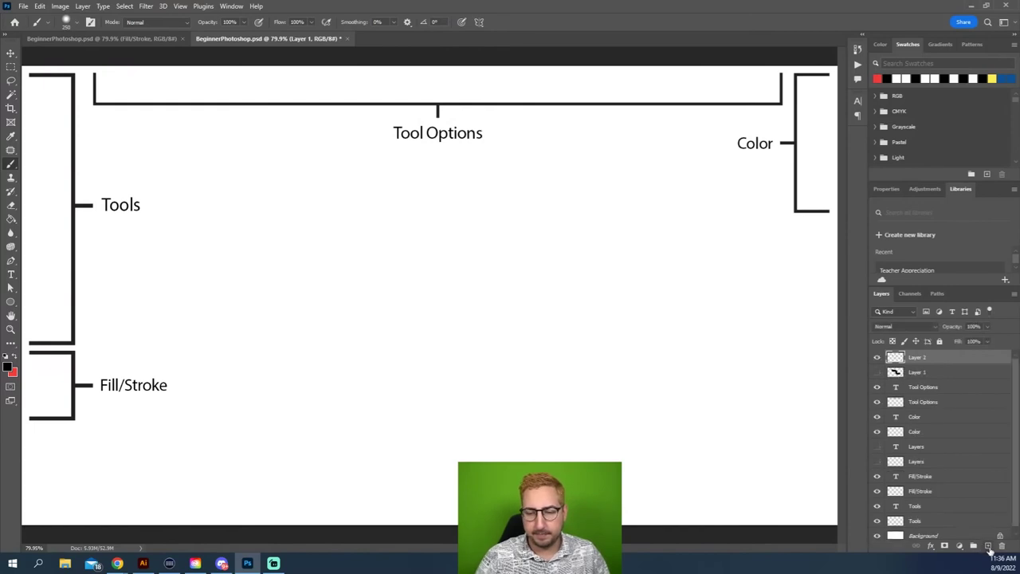
{"action": "double_click", "coordinate": [918, 357]}
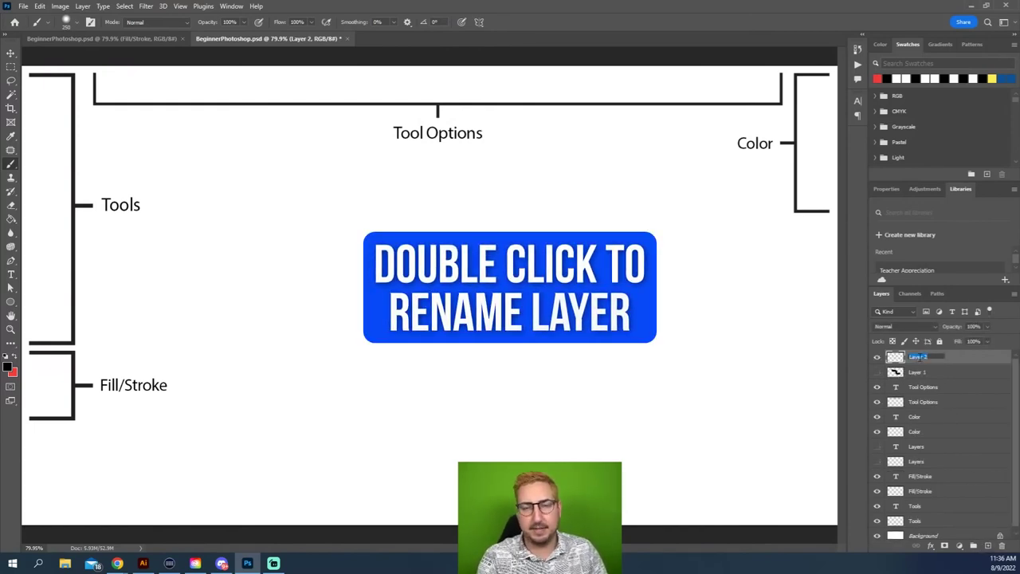
{"action": "type", "text": "Fi"}
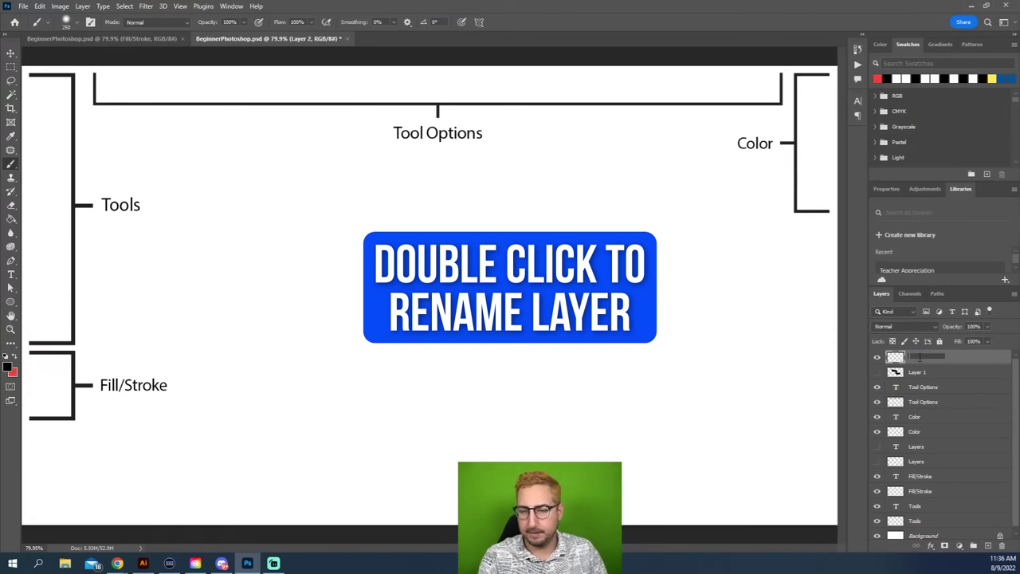
{"action": "type", "text": "aw"}
{"action": "key", "text": "Return"}
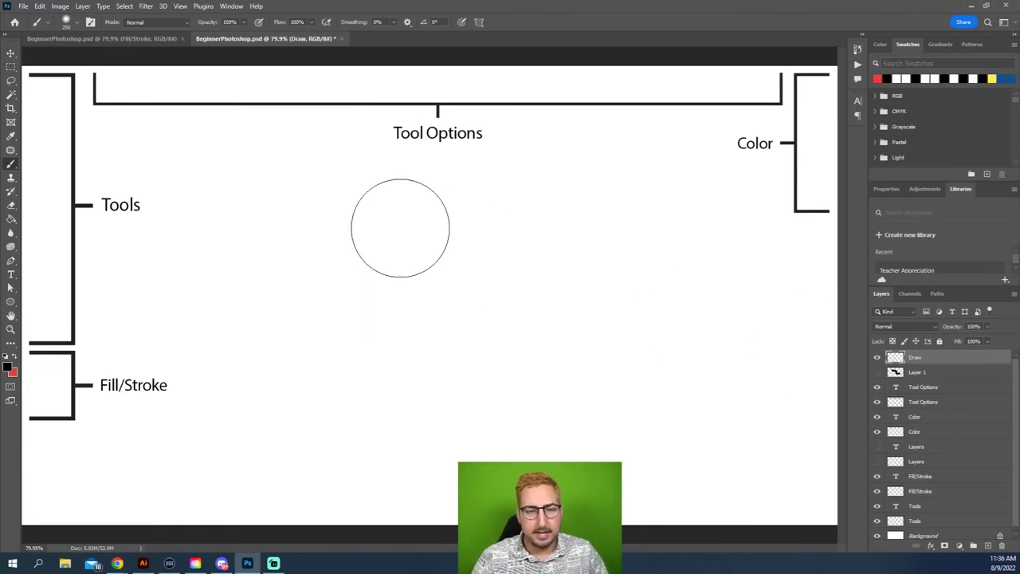
Step: Undo a trial black stroke, make red the foreground colour, and paint a soft red curve
{"action": "mouse_move", "coordinate": [231, 198]}
{"action": "left_mouse_down"}
{"action": "mouse_move", "coordinate": [227, 234]}
{"action": "mouse_move", "coordinate": [515, 315]}
{"action": "mouse_move", "coordinate": [672, 409]}
{"action": "mouse_move", "coordinate": [713, 399]}
{"action": "left_mouse_up"}
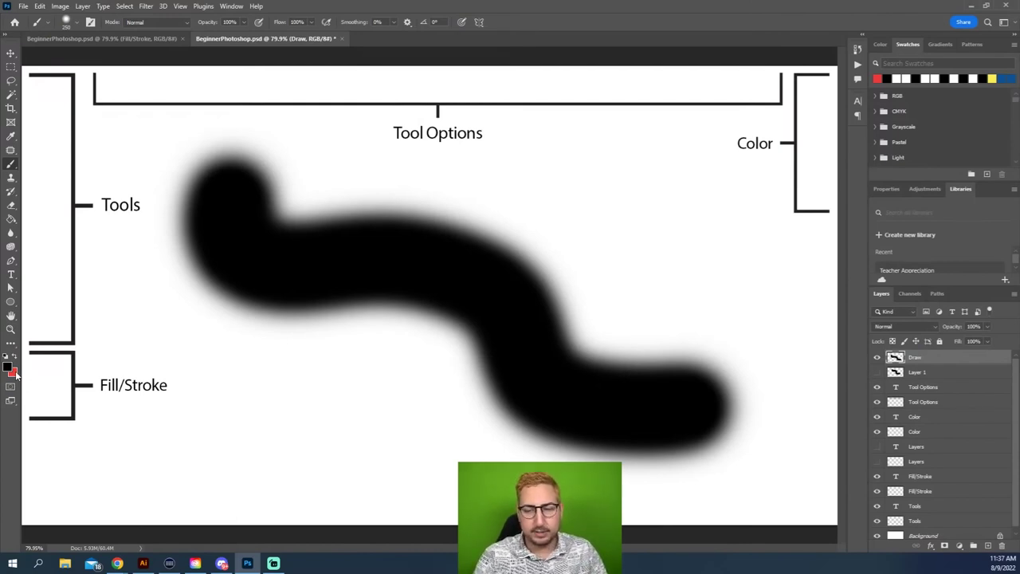
{"action": "key", "text": "ctrl+z"}
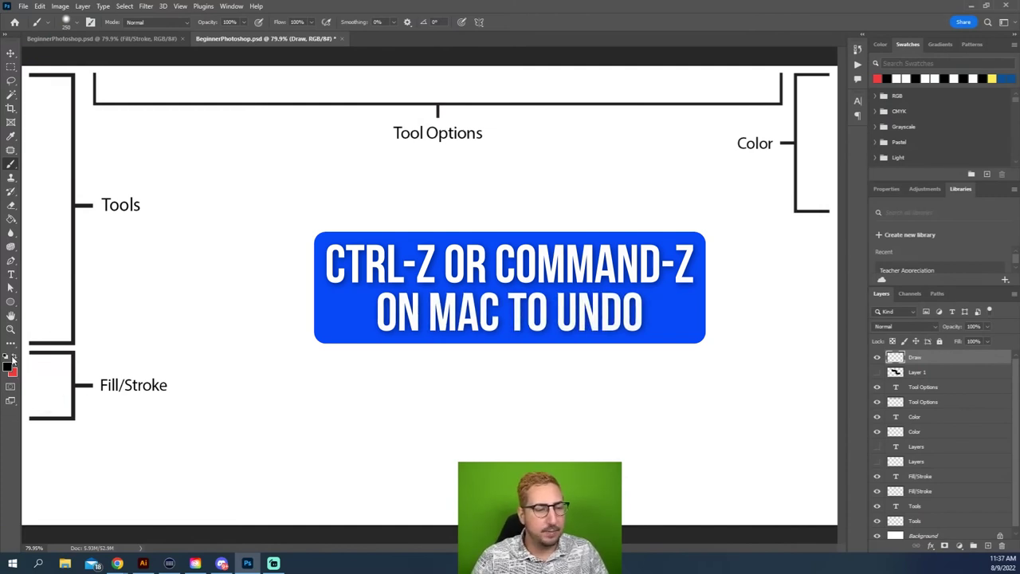
{"action": "left_click", "coordinate": [14, 359]}
{"action": "left_click", "coordinate": [14, 359]}
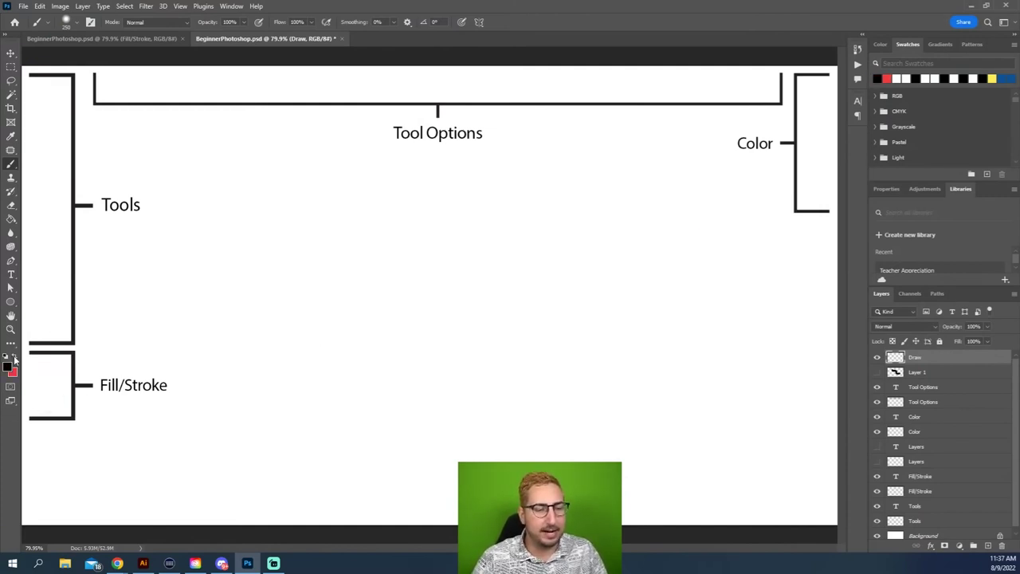
{"action": "left_click", "coordinate": [15, 359]}
{"action": "key", "text": "x"}
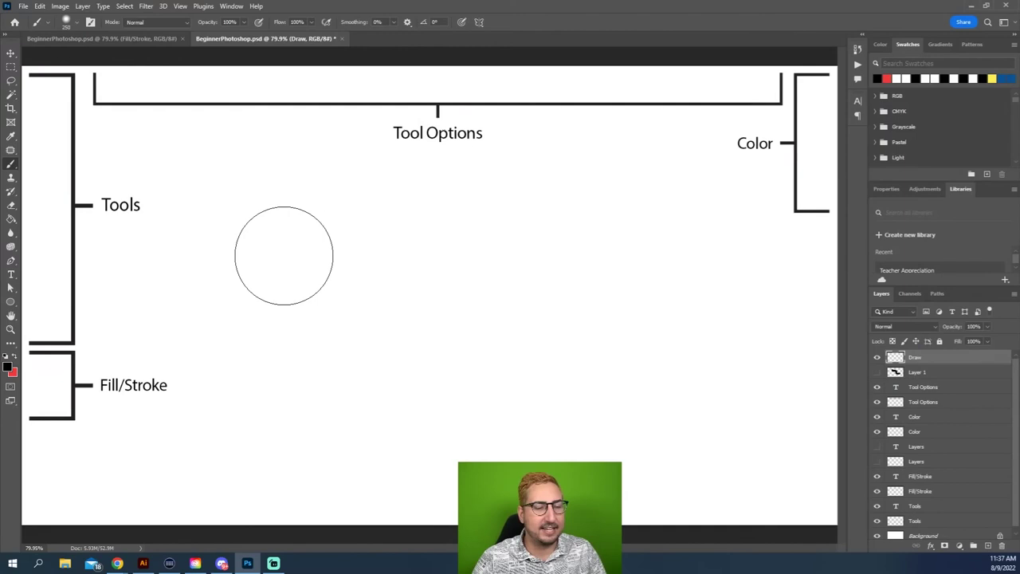
{"action": "key", "text": "x"}
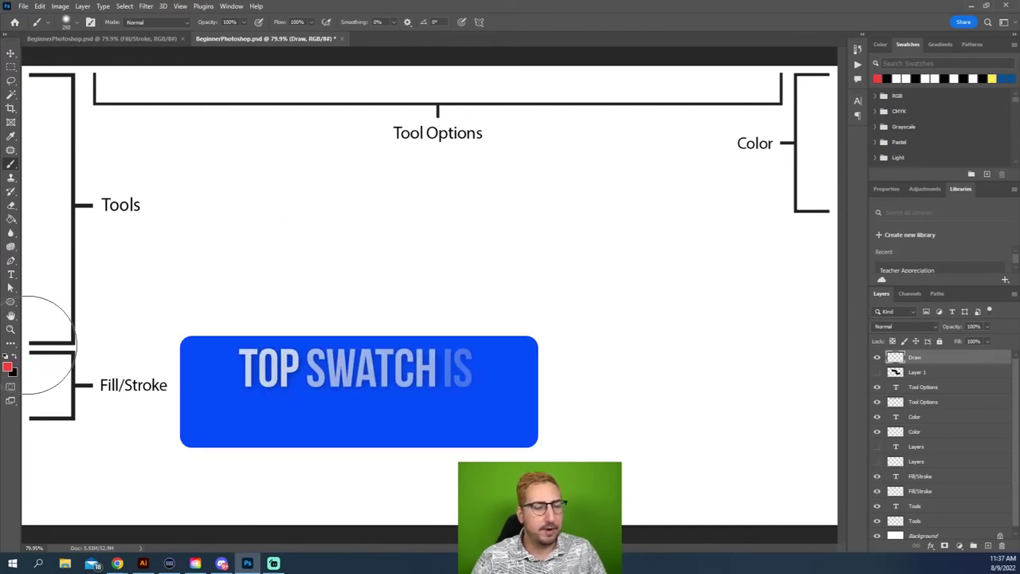
{"action": "mouse_move", "coordinate": [262, 187]}
{"action": "left_mouse_down"}
{"action": "mouse_move", "coordinate": [311, 237]}
{"action": "mouse_move", "coordinate": [430, 228]}
{"action": "mouse_move", "coordinate": [528, 253]}
{"action": "mouse_move", "coordinate": [566, 285]}
{"action": "mouse_move", "coordinate": [668, 266]}
{"action": "left_mouse_up"}
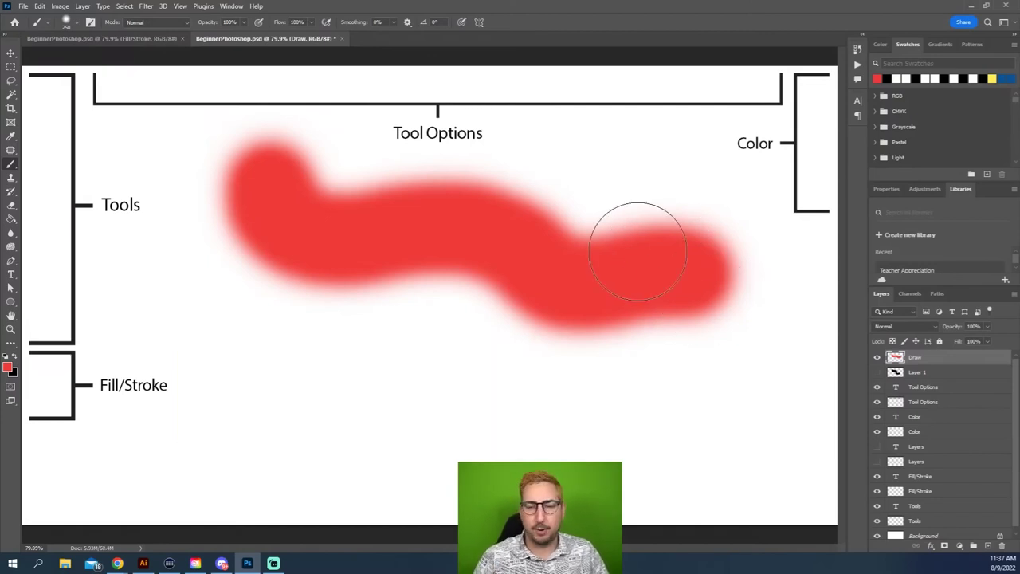
Step: Add Layer 2 and paint a blue stroke looping across the red one
{"action": "left_click", "coordinate": [988, 547]}
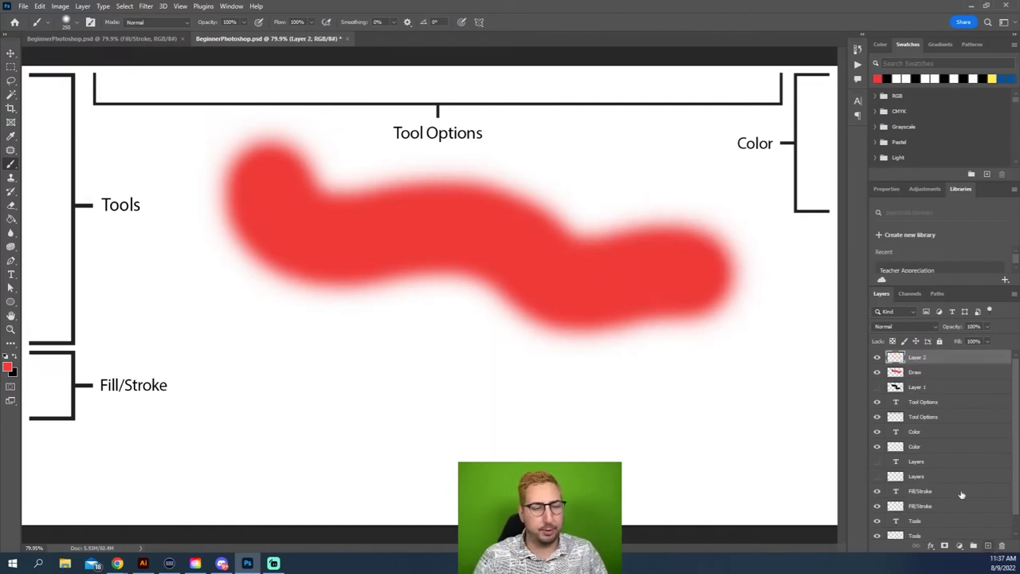
{"action": "left_click", "coordinate": [1009, 79]}
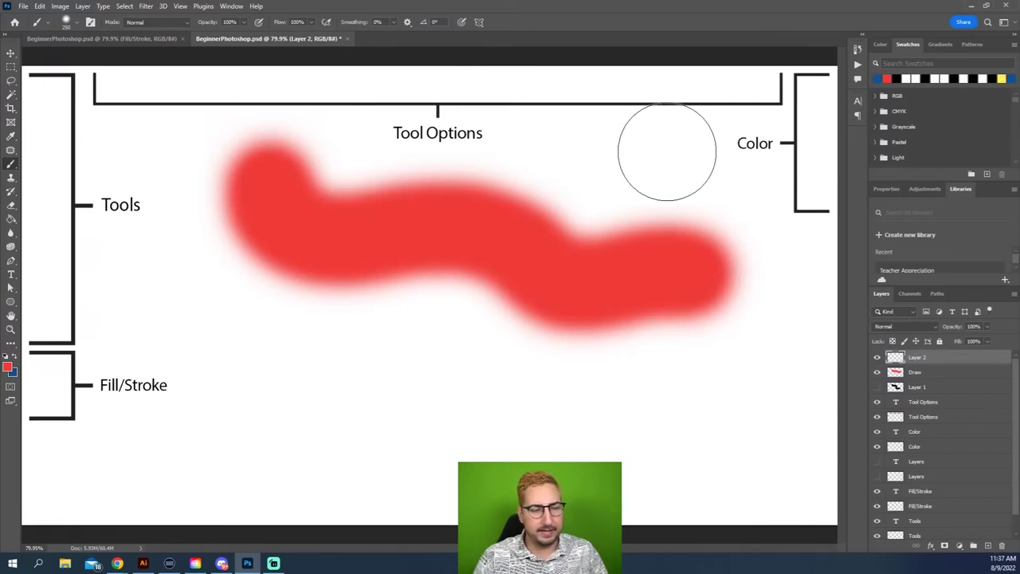
{"action": "mouse_move", "coordinate": [674, 148]}
{"action": "left_mouse_down"}
{"action": "mouse_move", "coordinate": [331, 359]}
{"action": "mouse_move", "coordinate": [410, 235]}
{"action": "mouse_move", "coordinate": [470, 239]}
{"action": "left_mouse_up"}
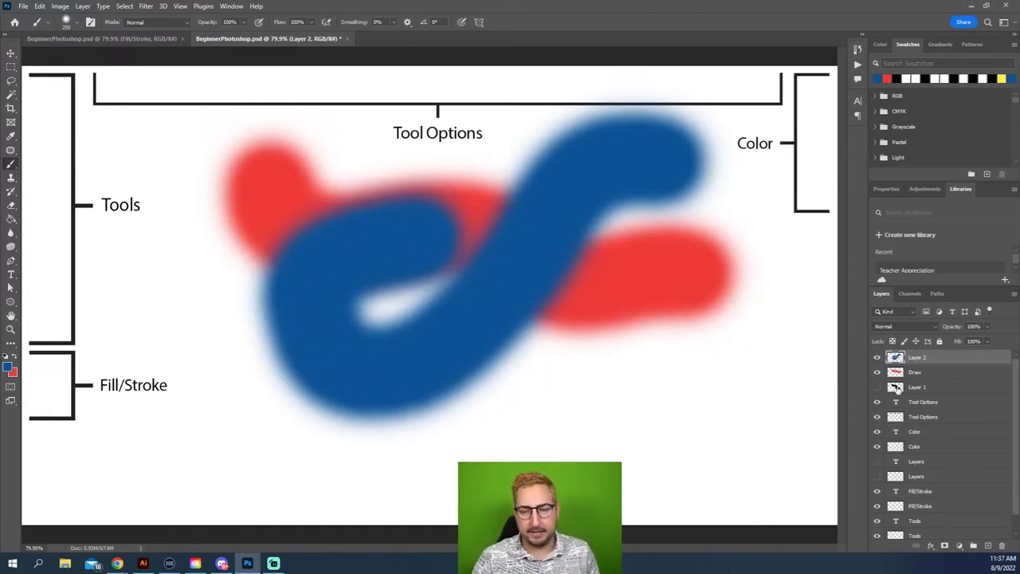
Step: Toggle Layer 2's visibility to compare the strokes, then adjust the canvas zoom
{"action": "left_click", "coordinate": [877, 358]}
{"action": "left_click", "coordinate": [877, 358]}
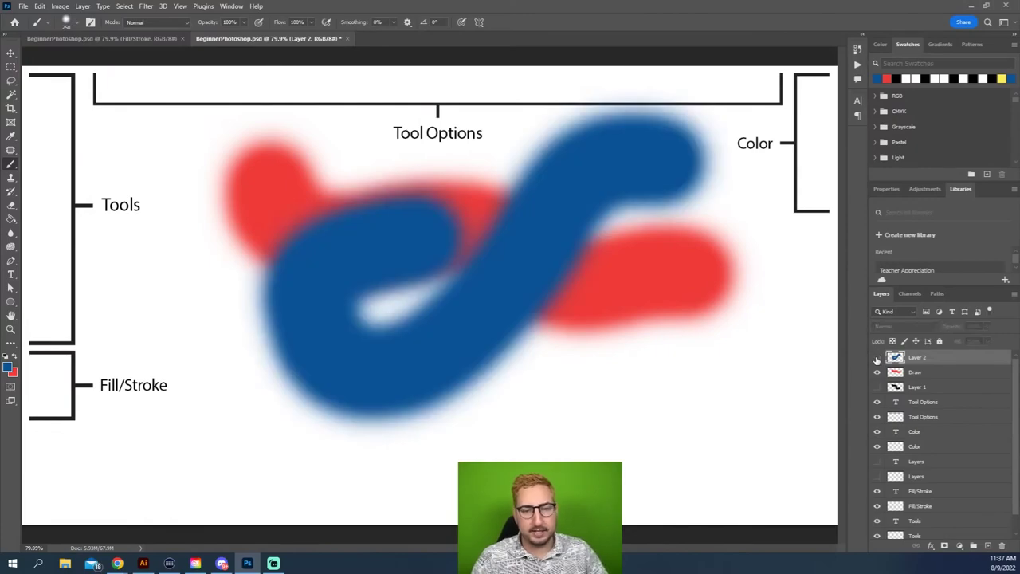
{"action": "left_click", "coordinate": [877, 358]}
{"action": "left_click", "coordinate": [876, 357]}
{"action": "key", "text": "z"}
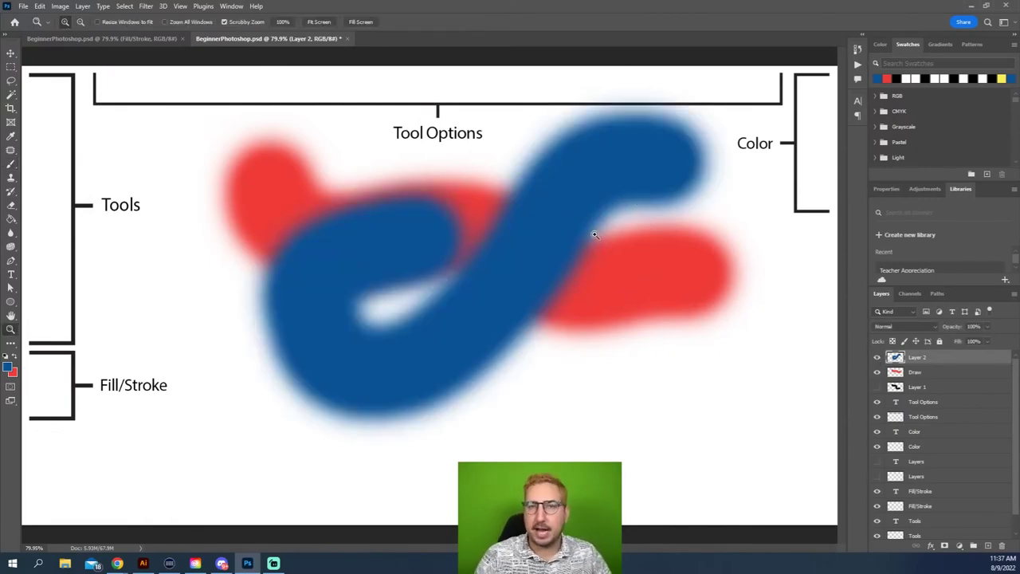
{"action": "left_click_drag", "start_coordinate": [594, 235], "coordinate": [597, 266]}
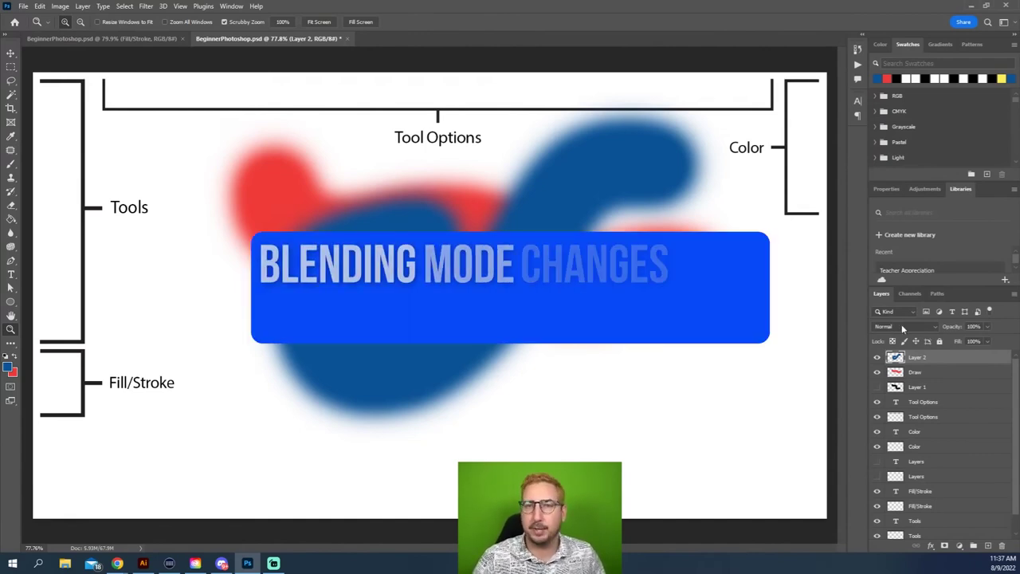
Step: Preview blending modes for blue Layer 2, such as Linear Dodge (Add) turning the overlap pink
{"action": "left_click", "coordinate": [904, 328]}
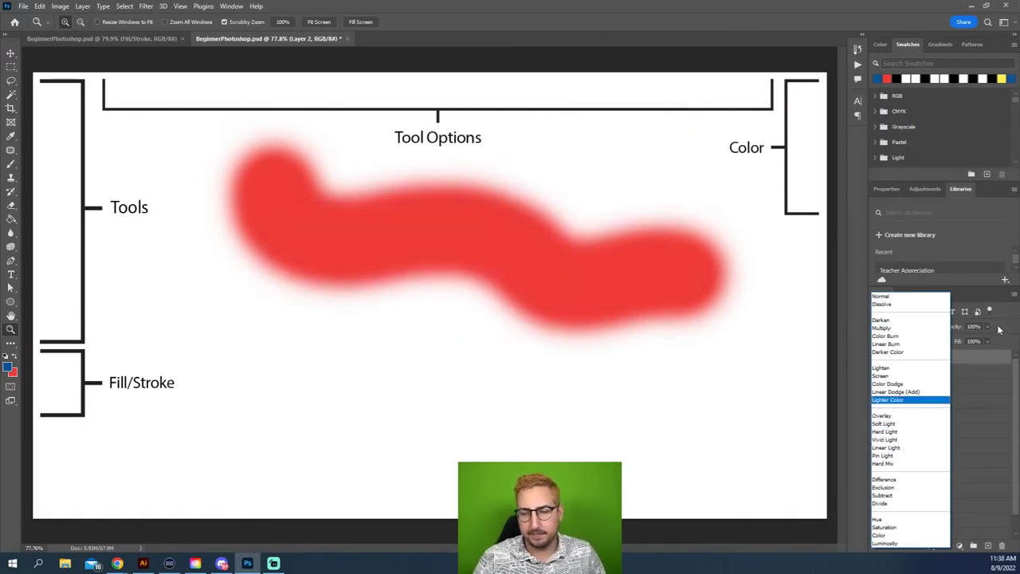
{"action": "left_click", "coordinate": [954, 354]}
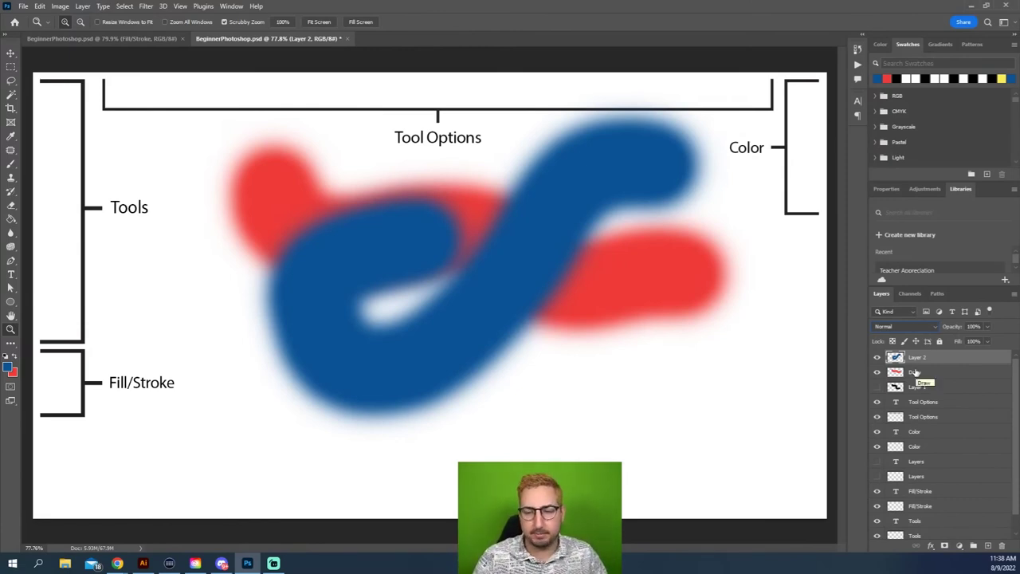
{"action": "left_click", "coordinate": [923, 324]}
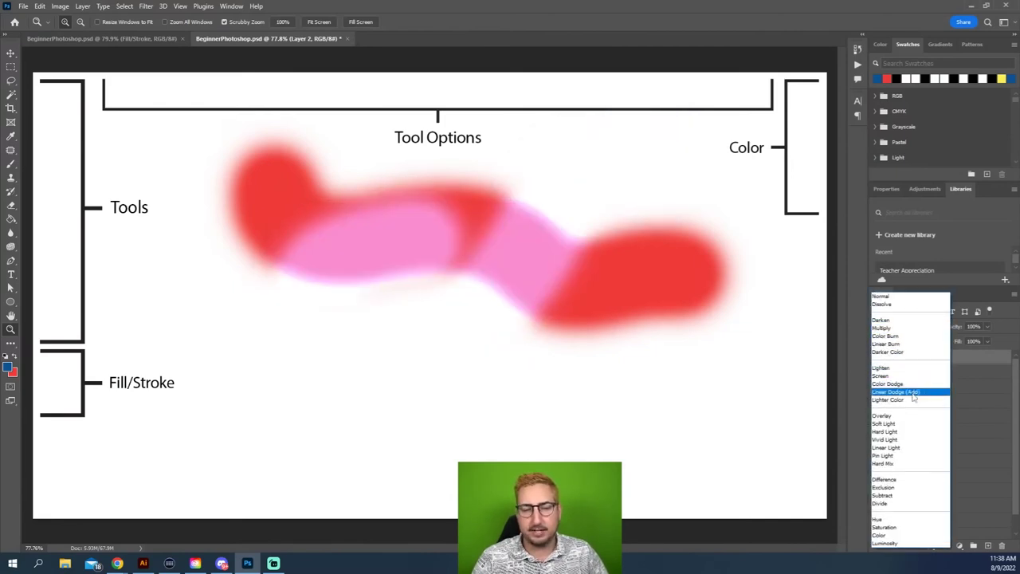